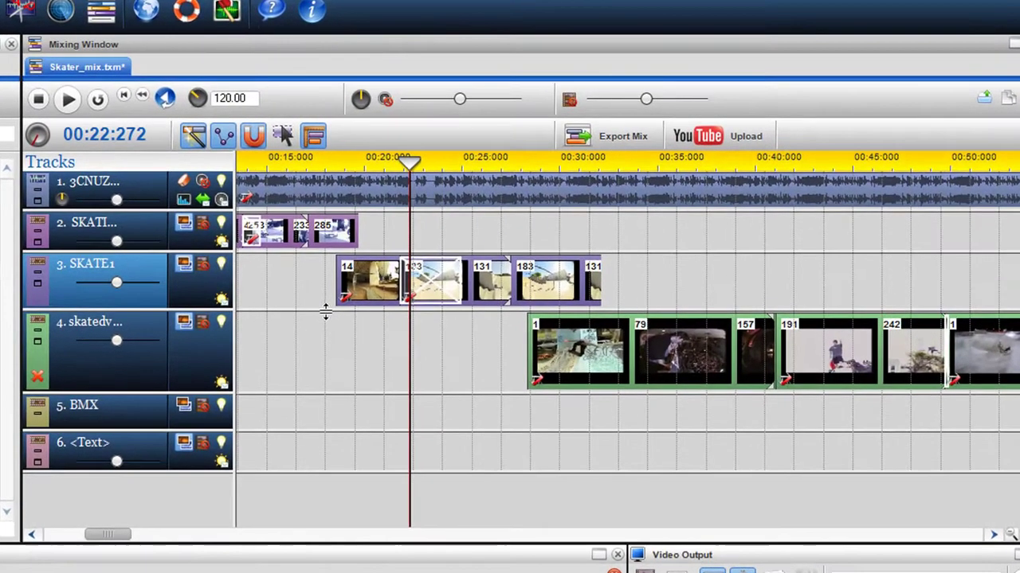
- Enlarge track 3 (SKATE1) so its clips display as bigger thumbnails
left_click_drag(365, 287, 322, 394)
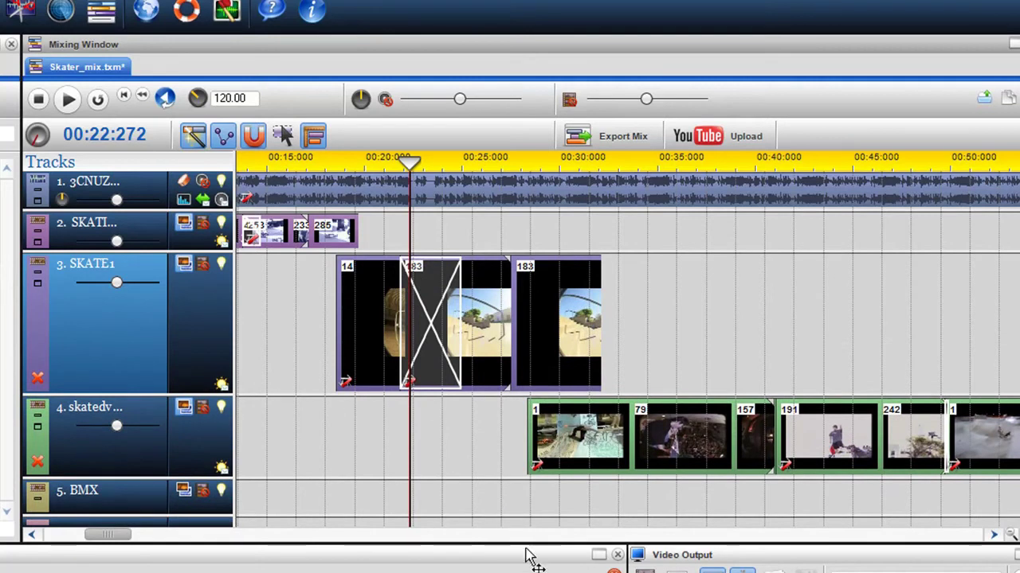
- Enlarge the preview panels and apply a Standard Smpte Wipes transition to the SKATE1 crossfade
left_click_drag(525, 544, 531, 477)
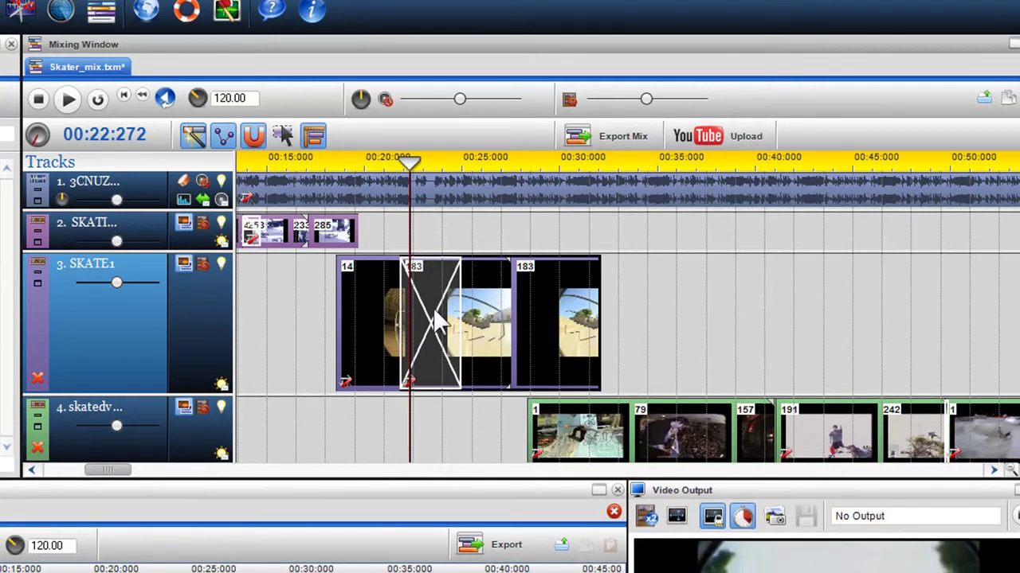
right_click(430, 309)
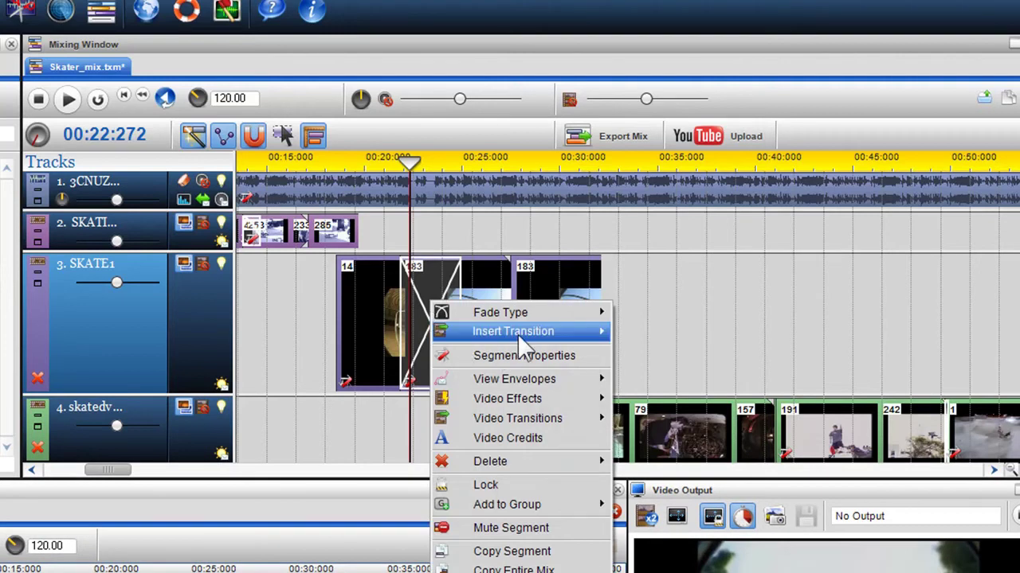
mouse_move(514, 333)
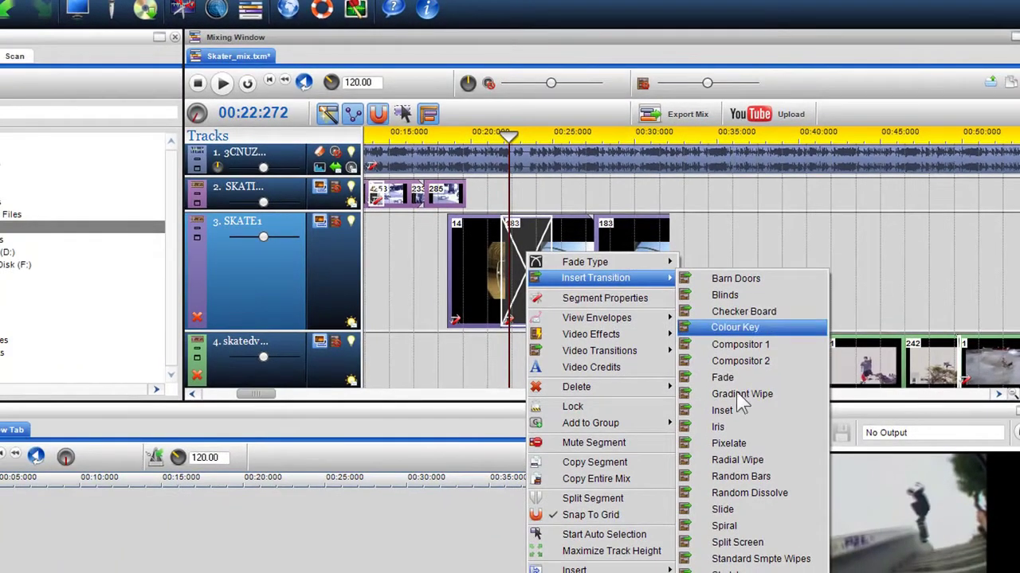
left_click(761, 560)
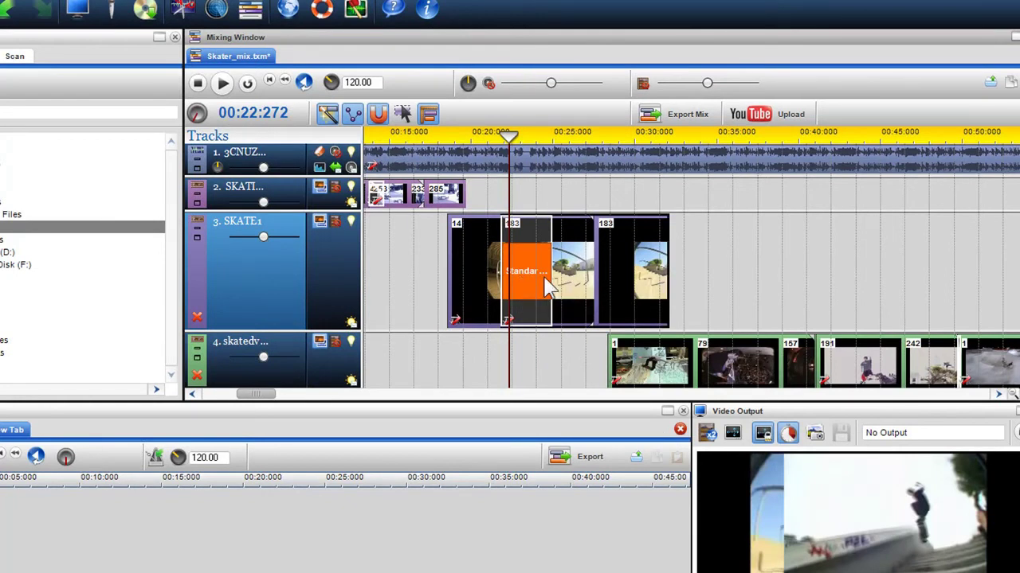
- Zoom the timeline in and extend the Standard Smpte Wipes transition to a 00:03:552 fade-in
scroll(546, 287, "up", 4)
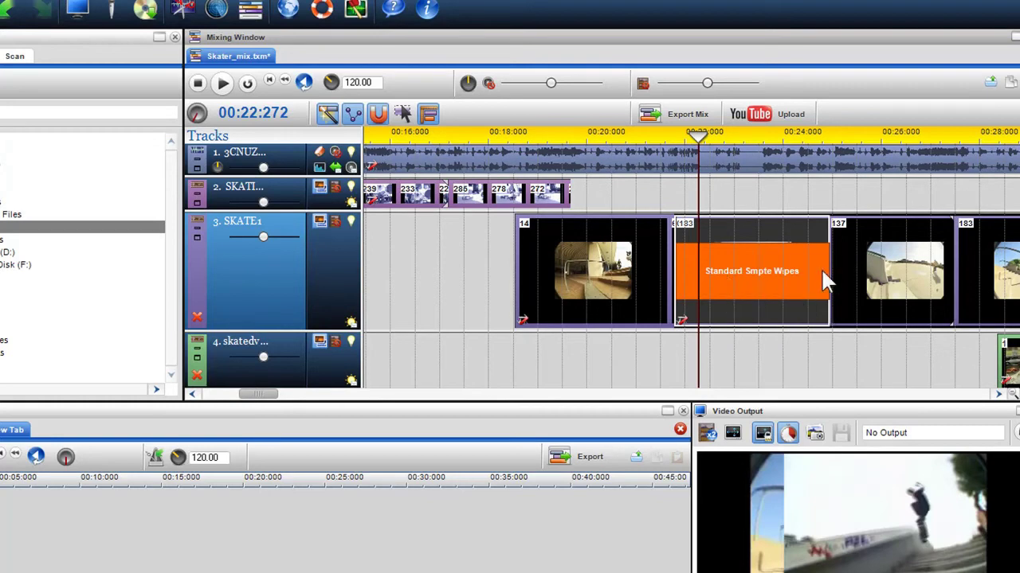
left_click_drag(826, 274, 844, 295)
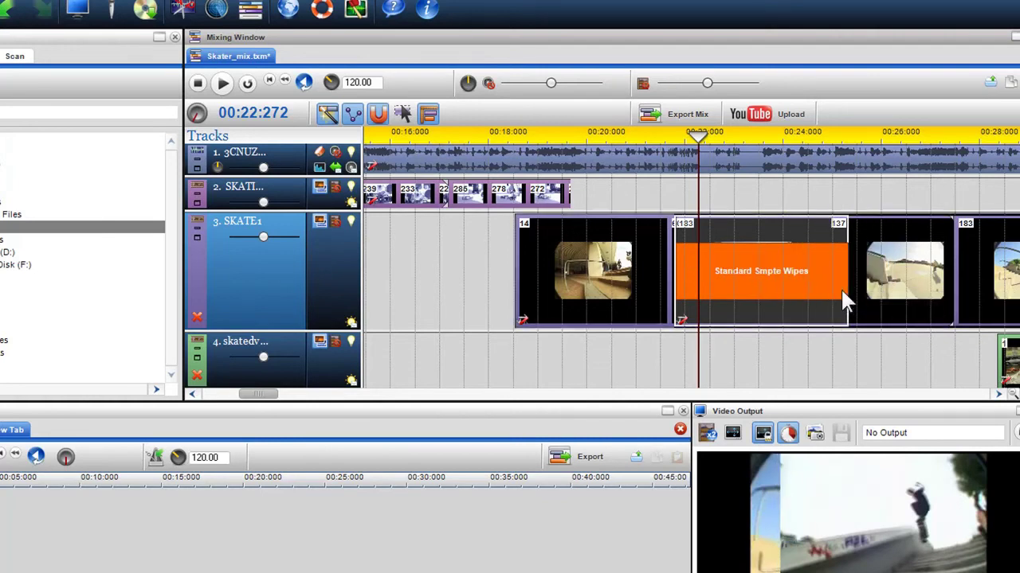
- Set the wipe's properties: pattern 127 4-point star, border 6, softness 28, horizontal replication 3
right_click(748, 259)
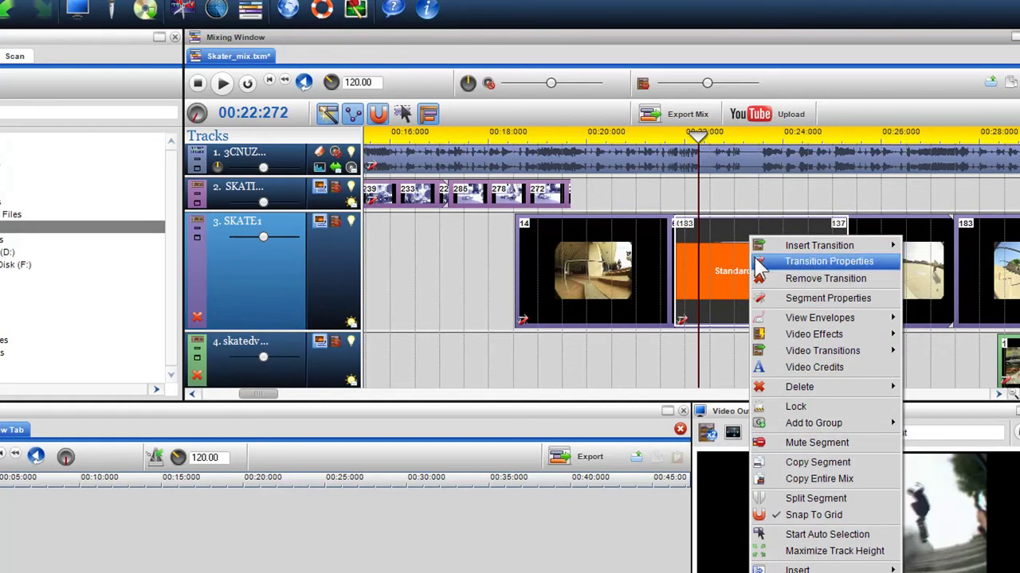
left_click(784, 267)
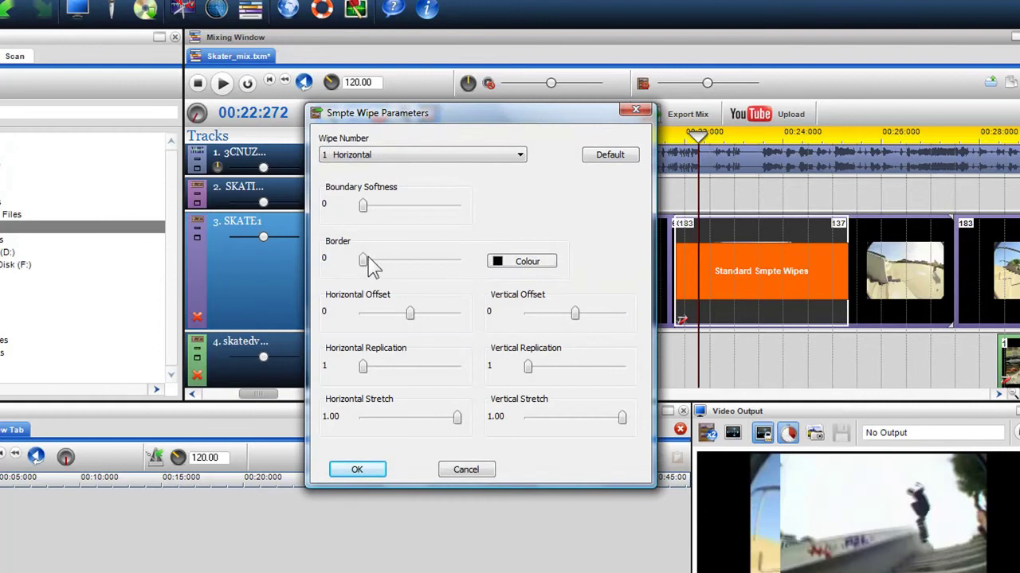
left_click_drag(368, 269, 394, 263)
left_click_drag(364, 214, 393, 222)
left_click_drag(364, 367, 384, 367)
left_click(522, 155)
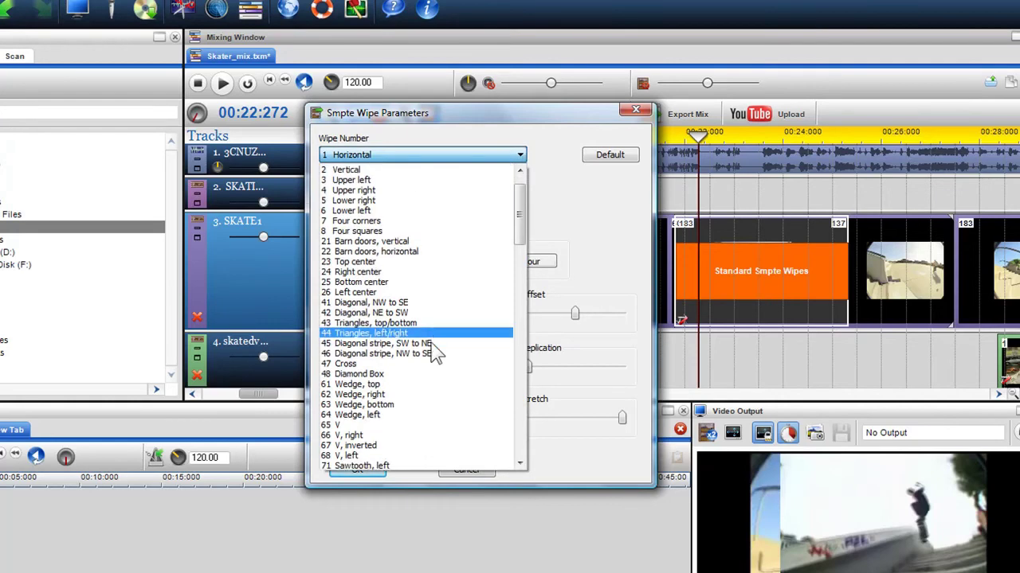
scroll(432, 353, "down", 15)
scroll(433, 353, "down", 2)
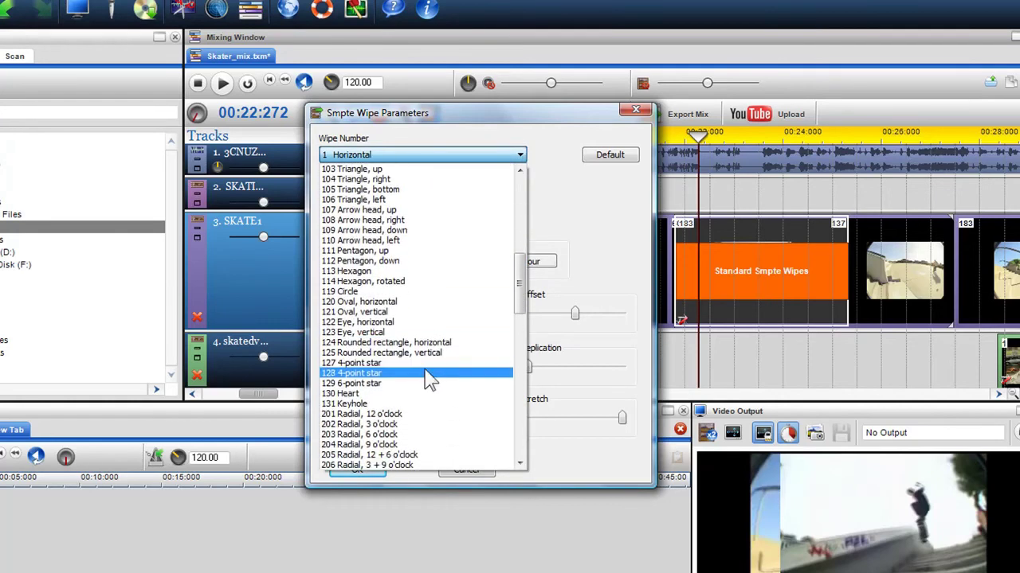
left_click(431, 366)
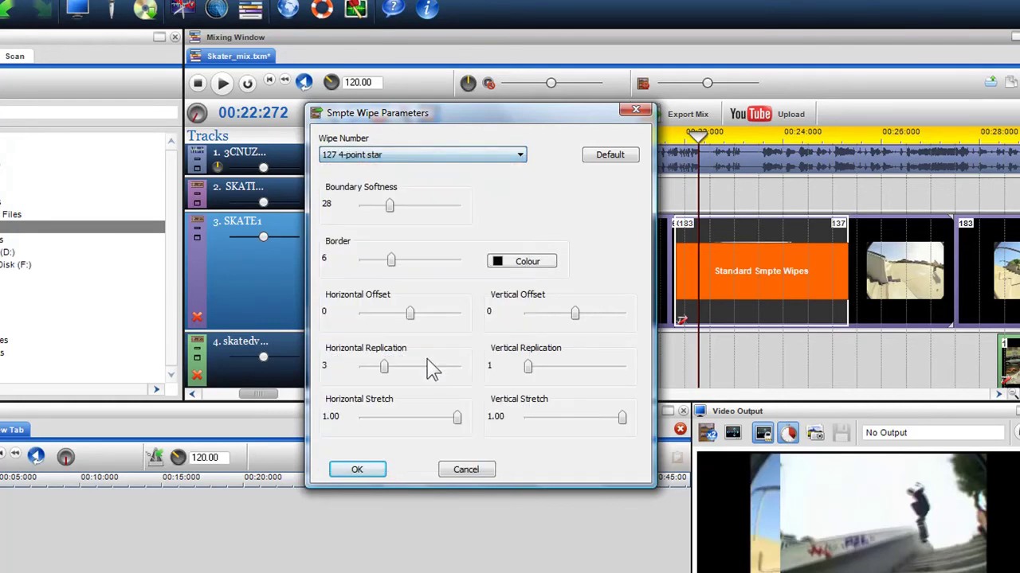
left_click(357, 469)
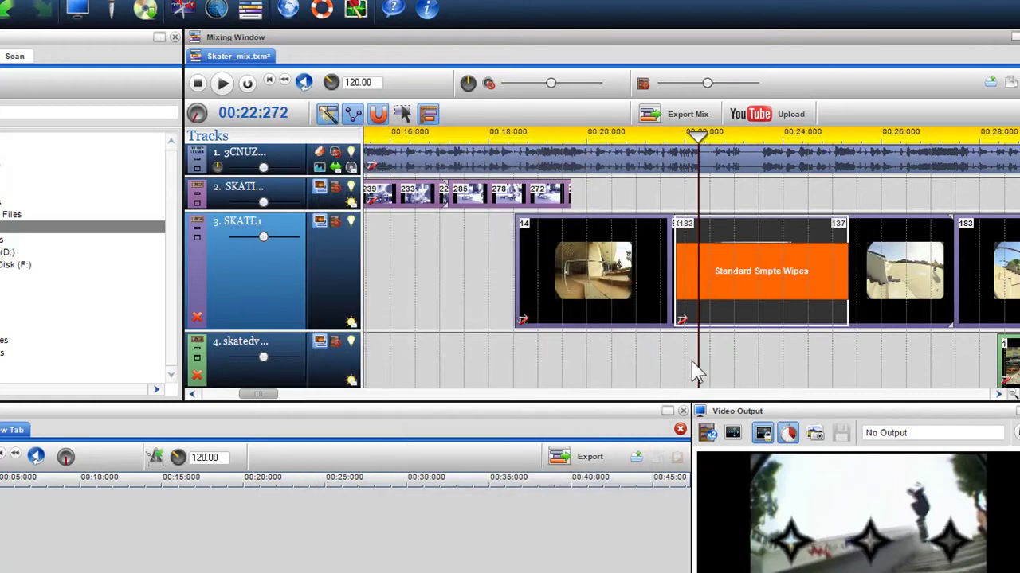
- Preview the wipe with the playhead, then remove the Standard Smpte Wipes transition
left_click_drag(692, 362, 892, 377)
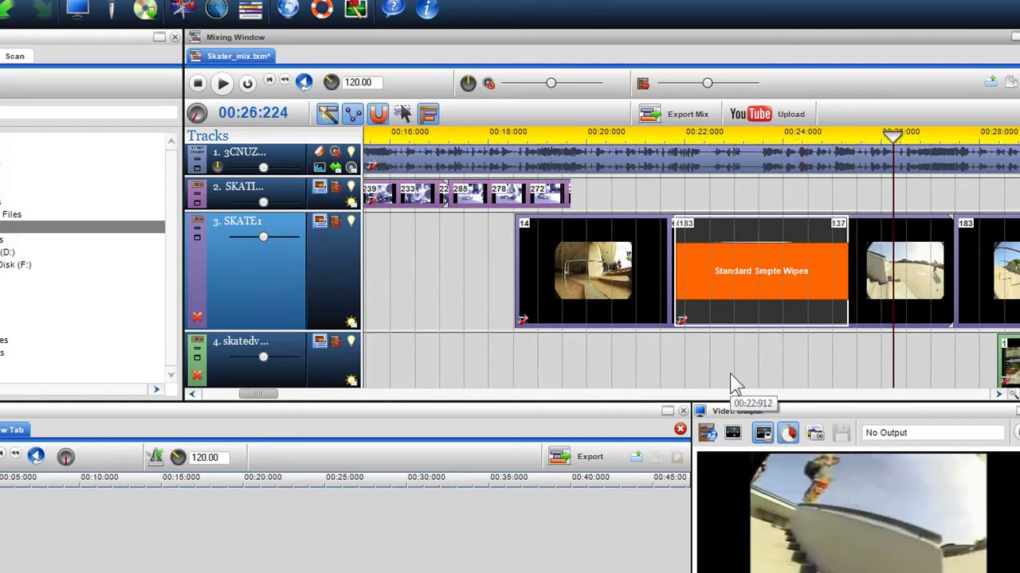
right_click(735, 285)
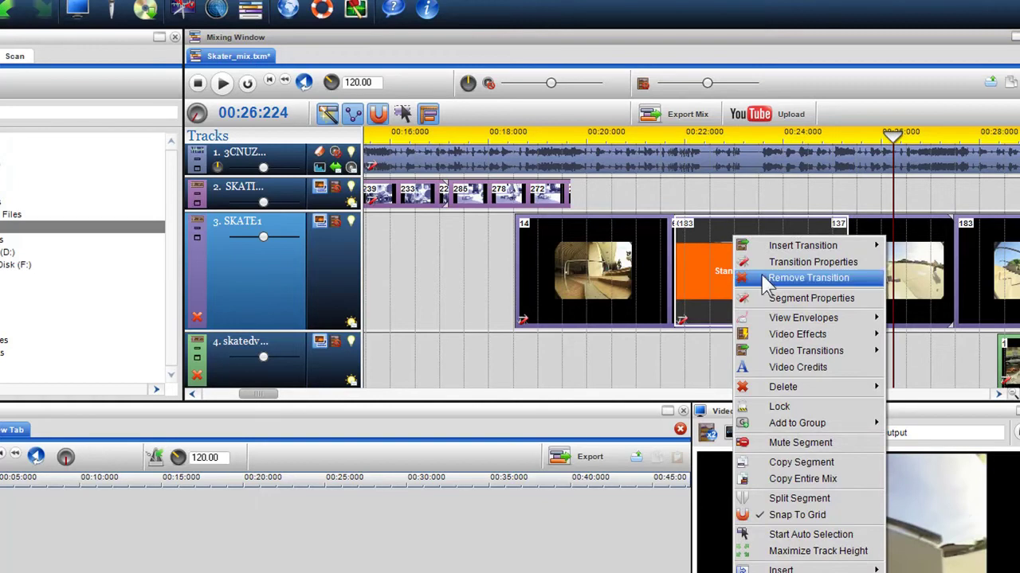
left_click(765, 285)
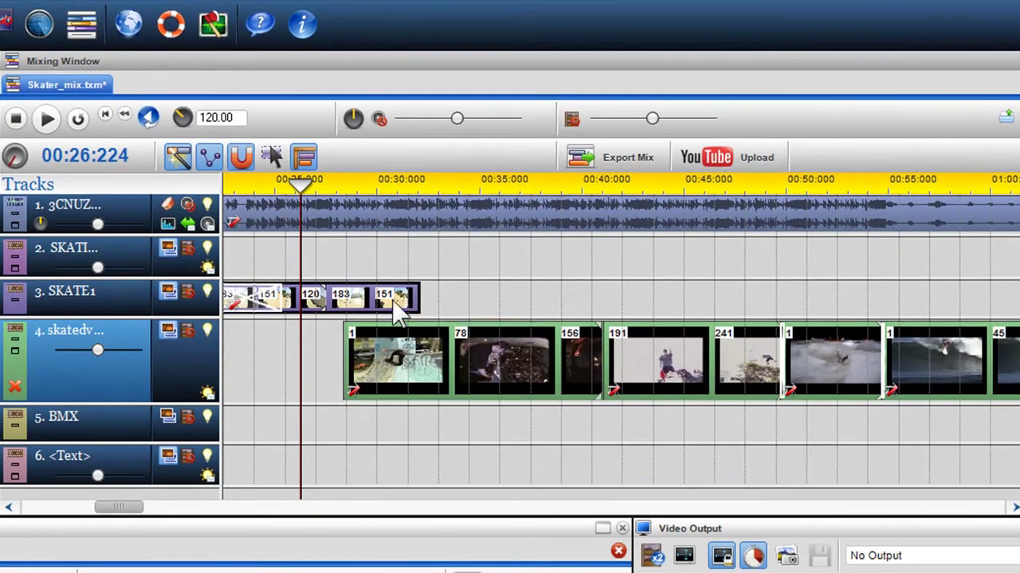
- Apply a Stretch video transition at the start of track 4's first skatedv clip
right_click(353, 347)
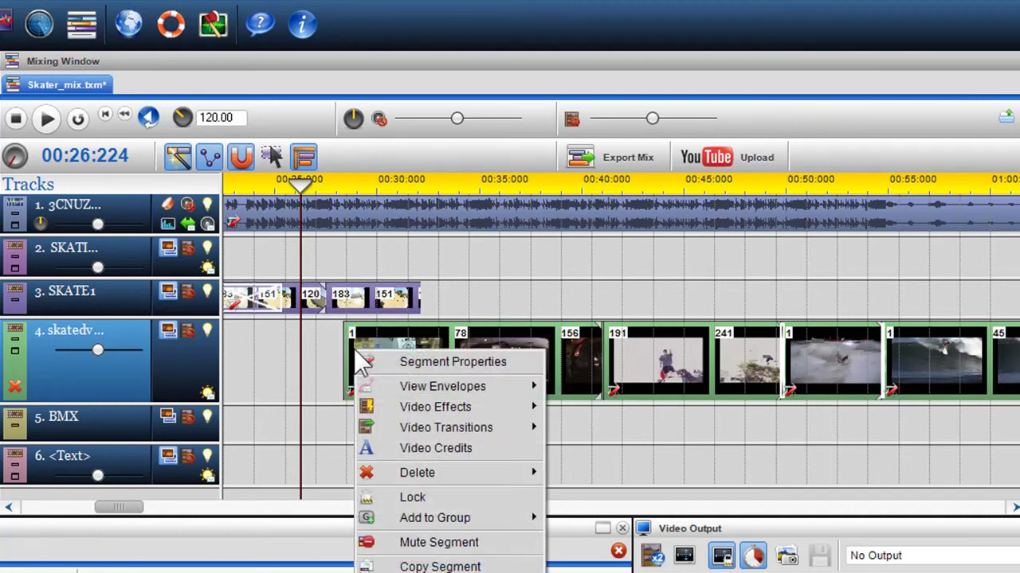
mouse_move(453, 430)
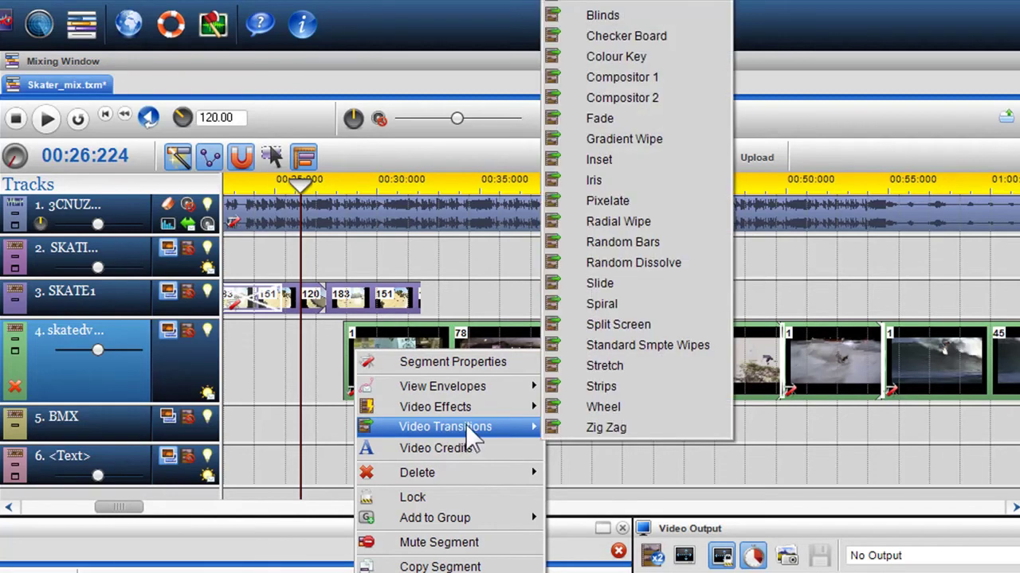
left_click(604, 365)
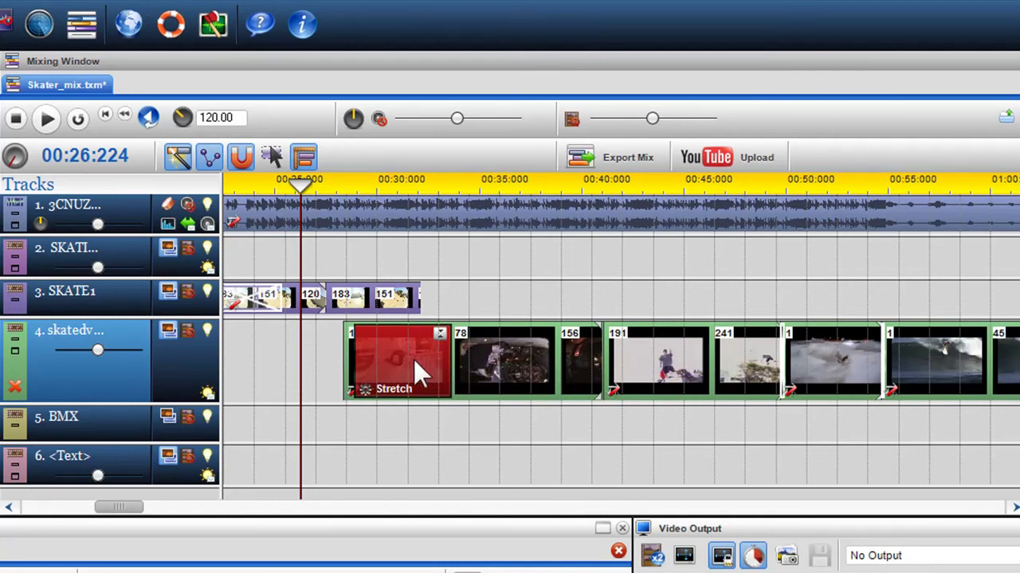
left_click(364, 389)
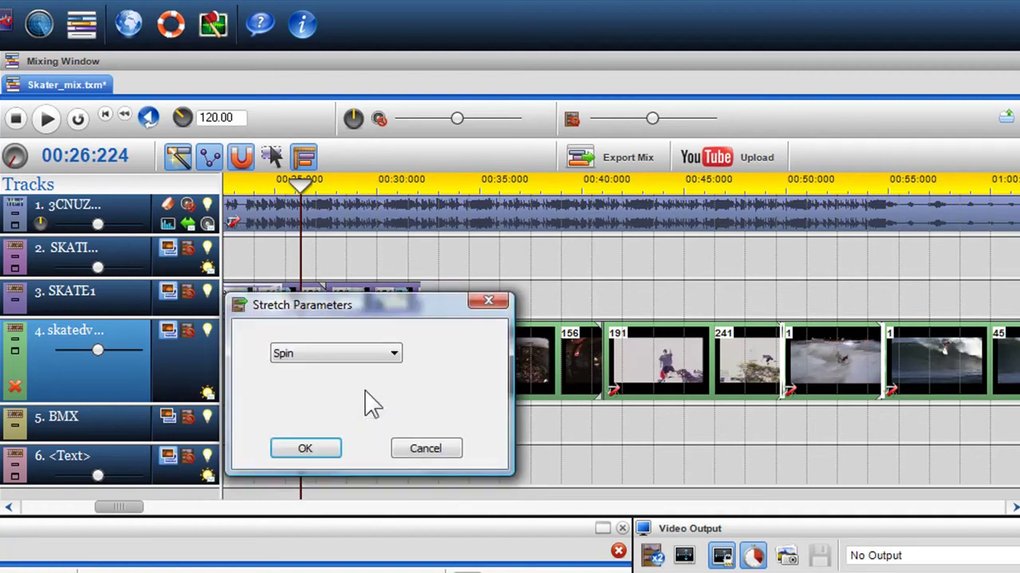
left_click(394, 355)
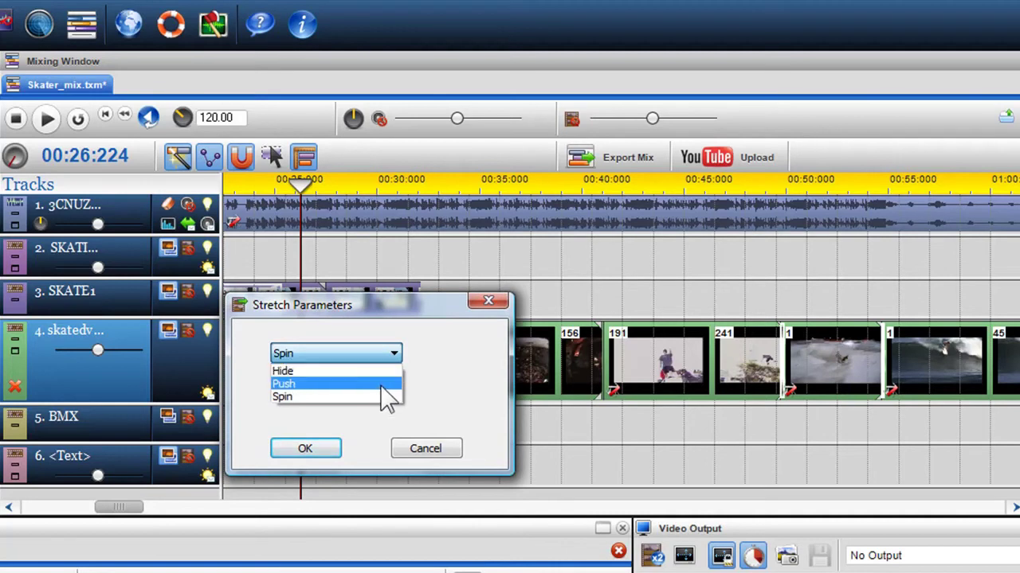
left_click(385, 397)
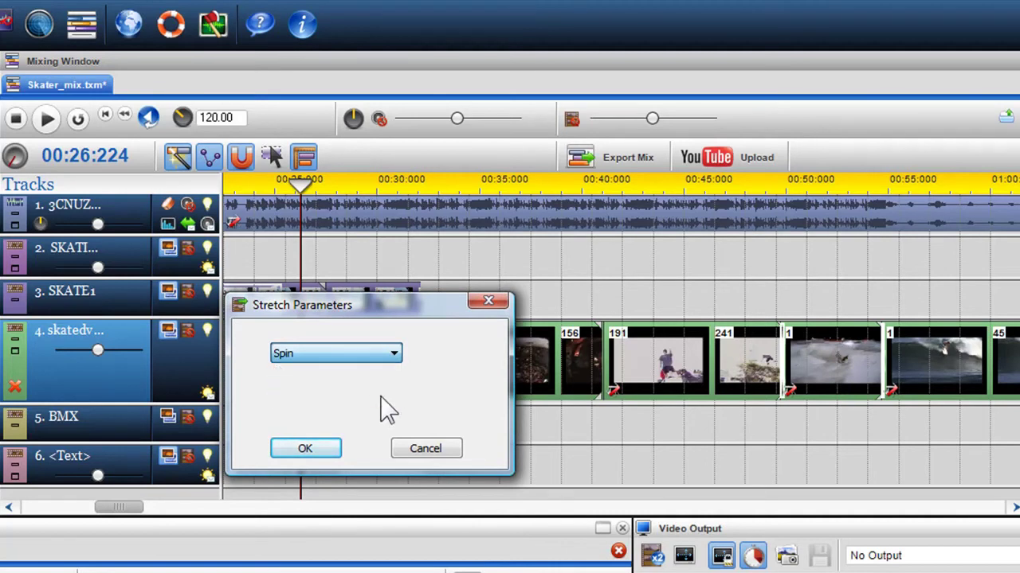
left_click(325, 450)
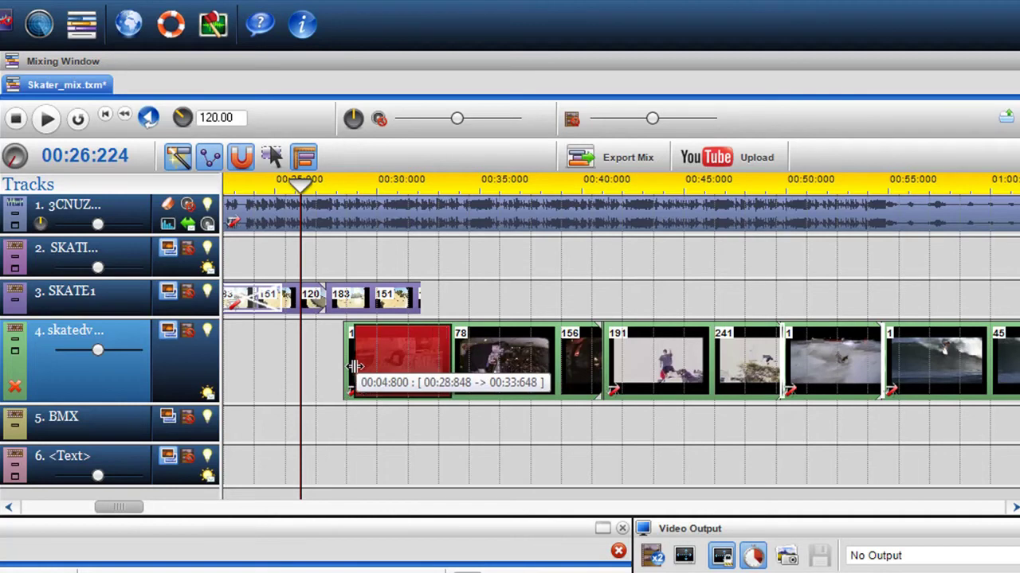
- Retime the Stretch transition to run 00:28:352–00:33:216 and collapse its effect block
left_click_drag(354, 366, 344, 366)
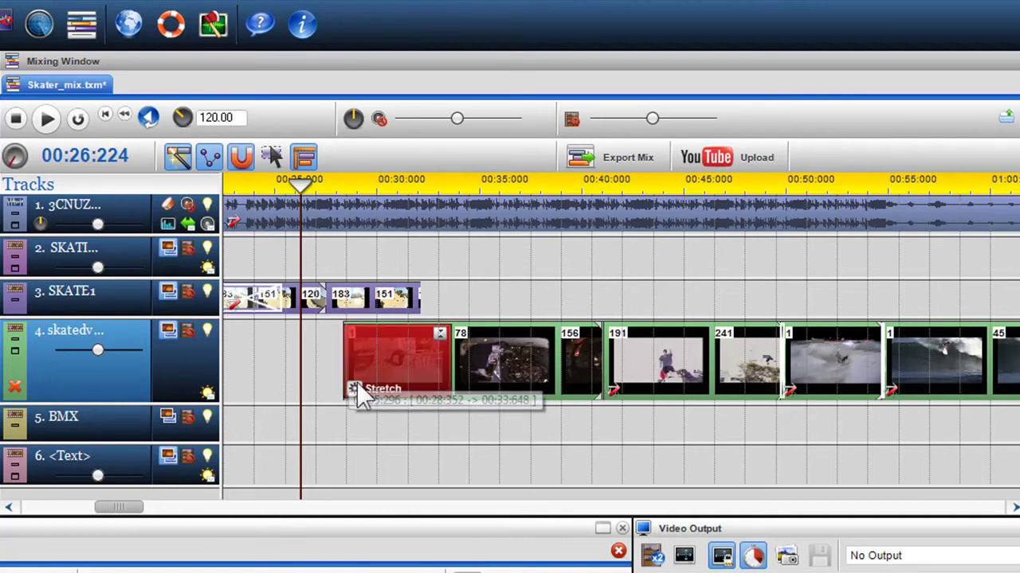
left_click_drag(449, 373, 420, 367)
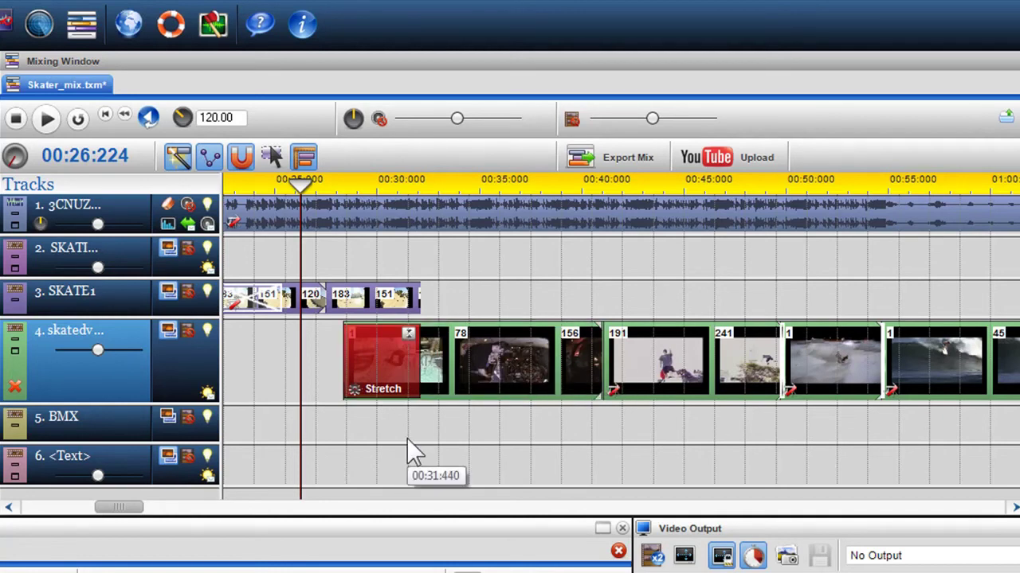
left_click(405, 337)
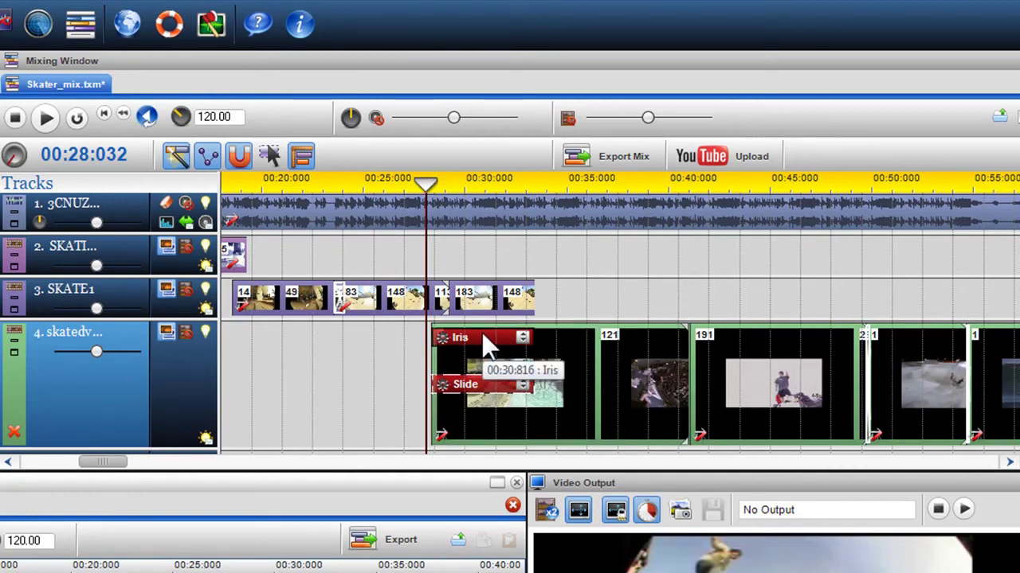
left_click(481, 332)
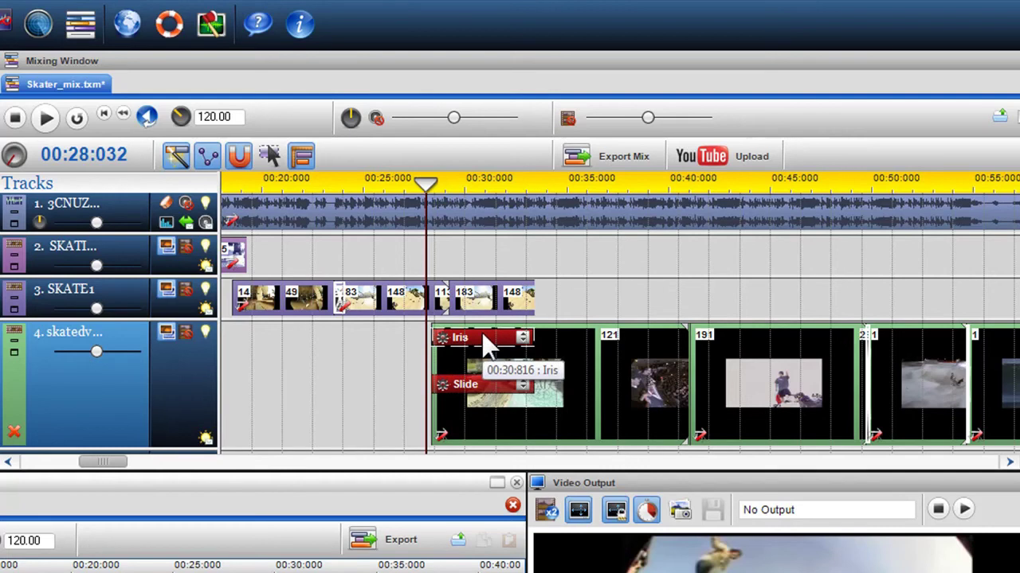
left_click(484, 384)
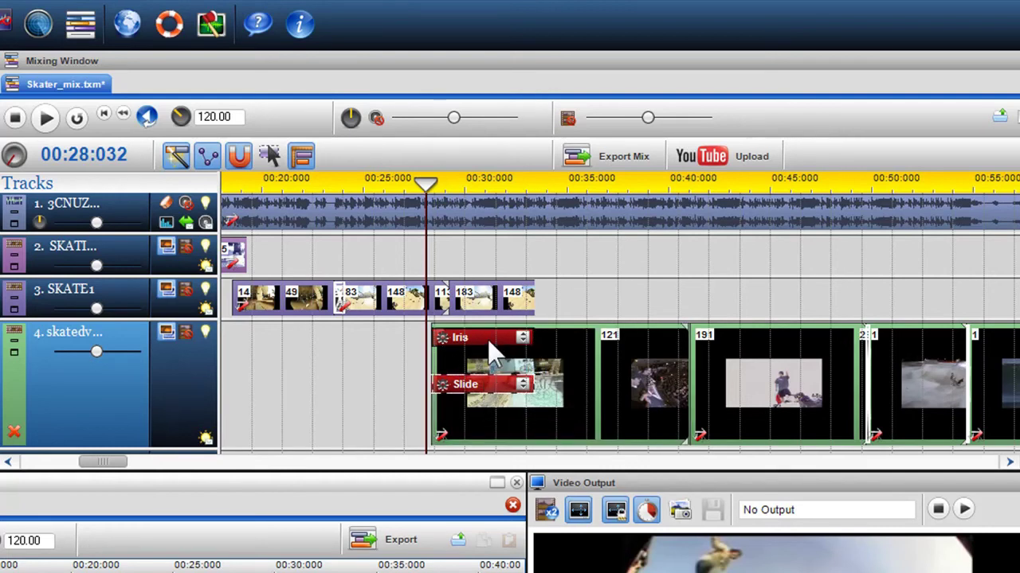
left_click(487, 338)
left_click(486, 380)
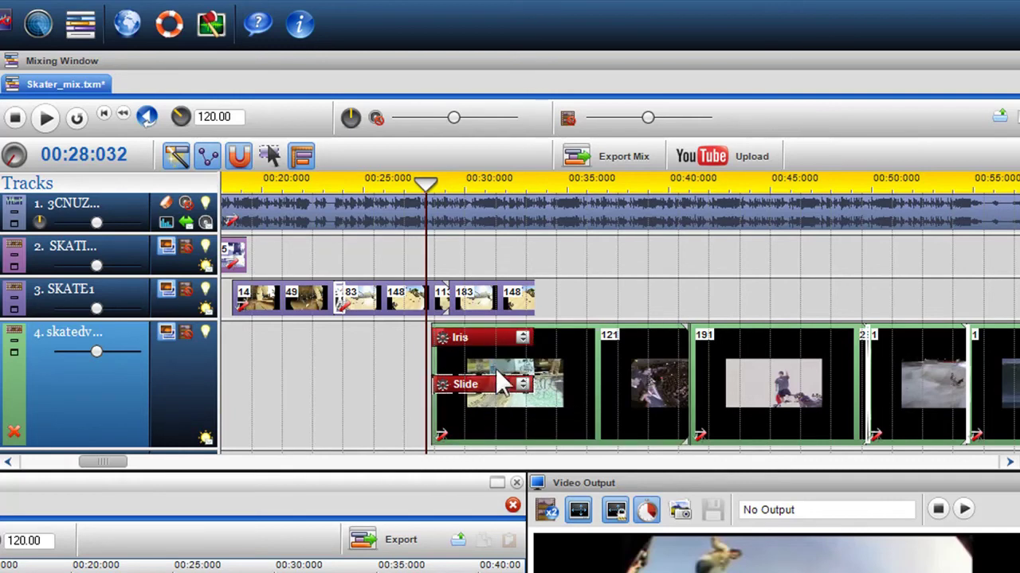
left_click(495, 341)
left_click(495, 386)
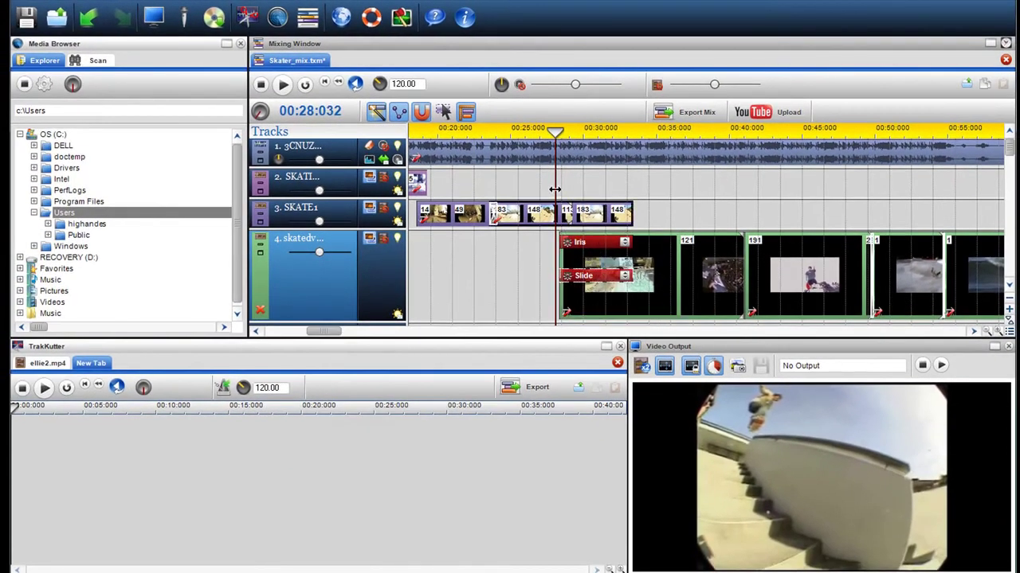
- Move Slide above Iris on track 4's first clip and scrub through to preview
mouse_move(554, 190)
left_mouse_down()
mouse_move(634, 209)
mouse_move(556, 208)
left_mouse_up()
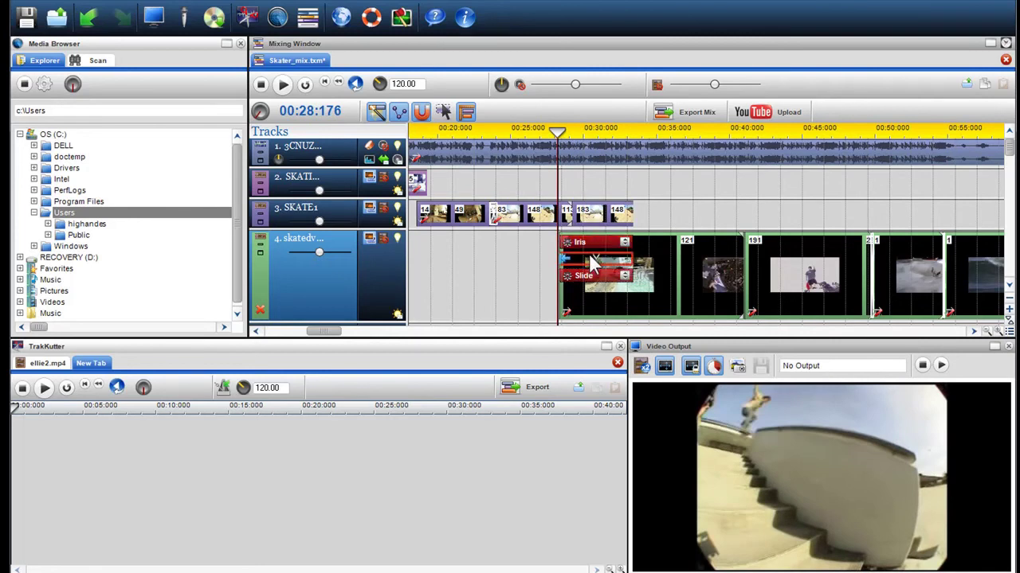
left_click_drag(594, 261, 597, 240)
left_click(562, 278)
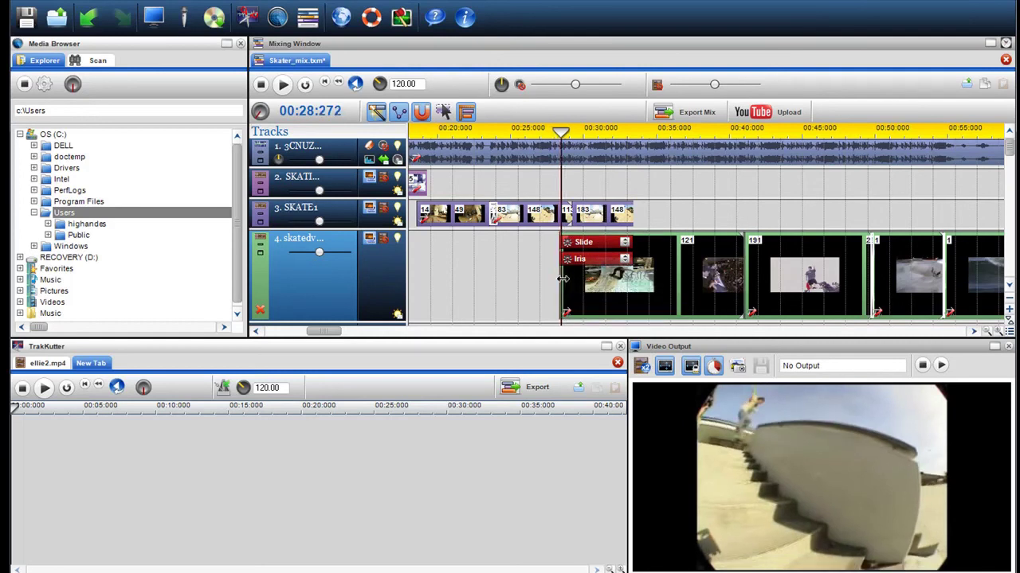
mouse_move(562, 278)
left_mouse_down()
mouse_move(628, 291)
mouse_move(553, 293)
left_mouse_up()
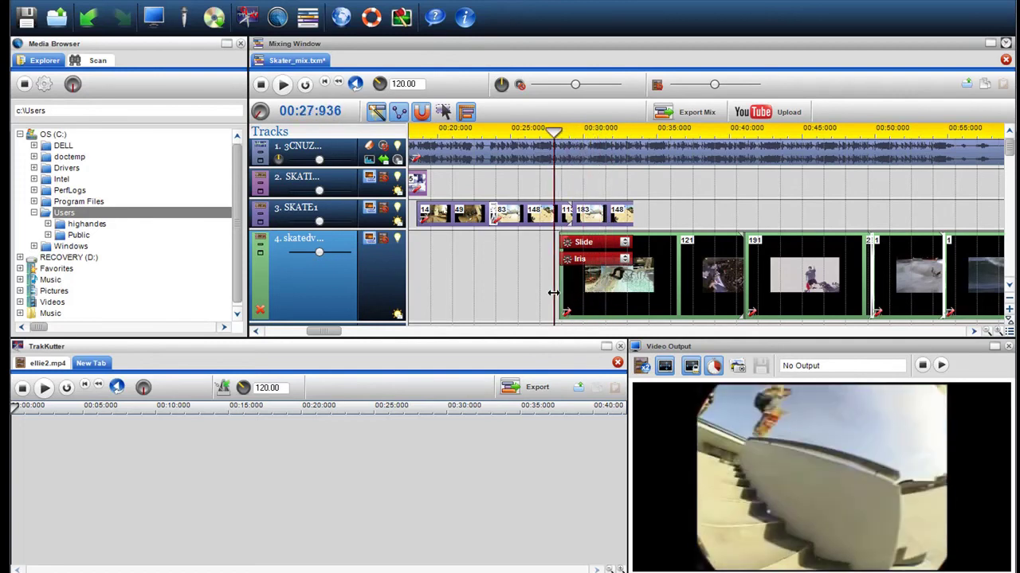
mouse_move(594, 263)
left_mouse_down()
mouse_move(587, 289)
mouse_move(597, 270)
left_mouse_up()
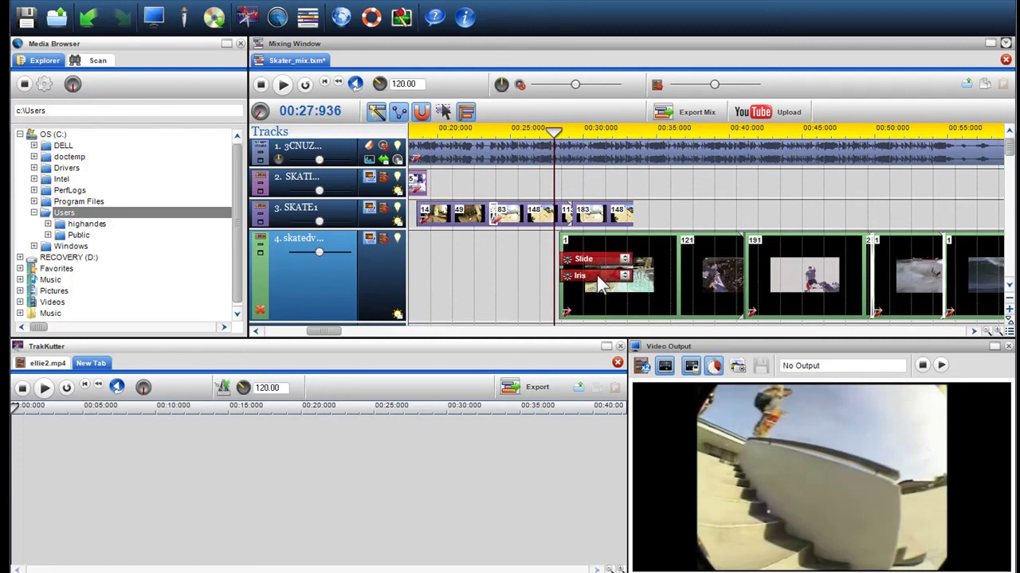
- Set the Iris transition to Priority 1 so it stacks above Slide
right_click(602, 287)
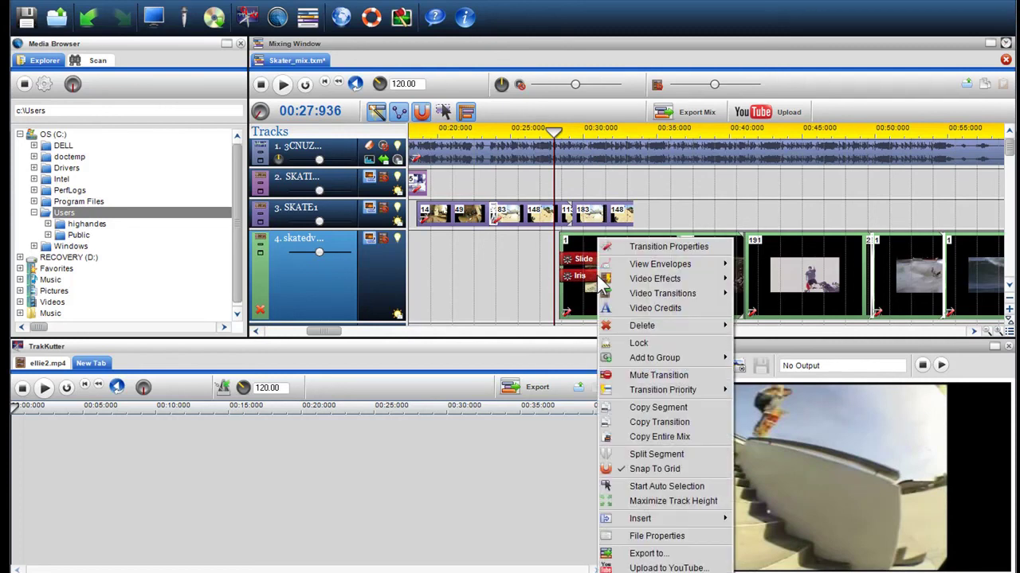
mouse_move(683, 390)
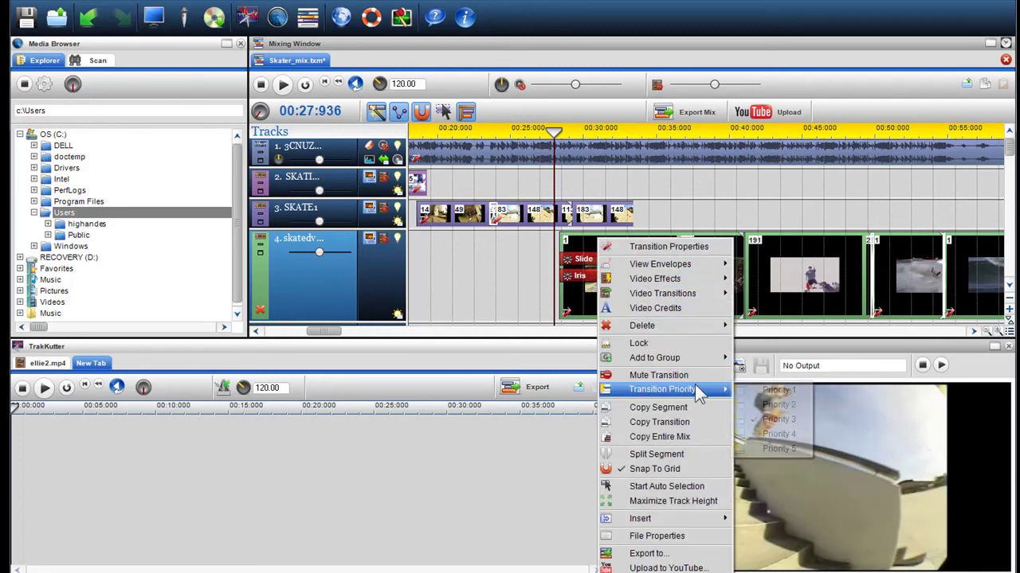
left_click(765, 390)
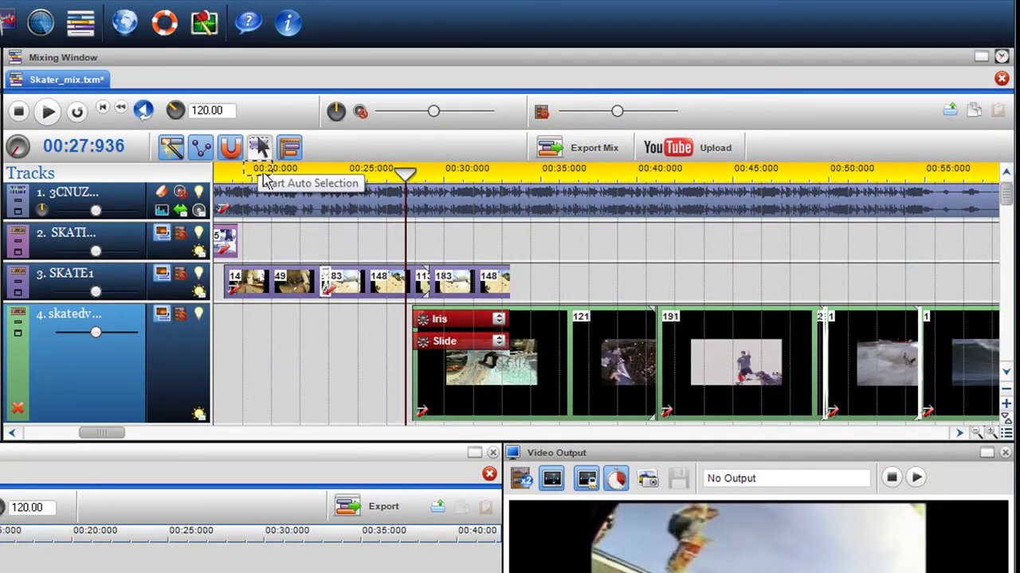
- Box-select track 4's skatedv clips with their Iris and Slide transitions and add them to Group 1
left_click(259, 148)
mouse_move(359, 318)
left_mouse_down()
mouse_move(666, 359)
mouse_move(899, 417)
mouse_move(865, 418)
left_mouse_up()
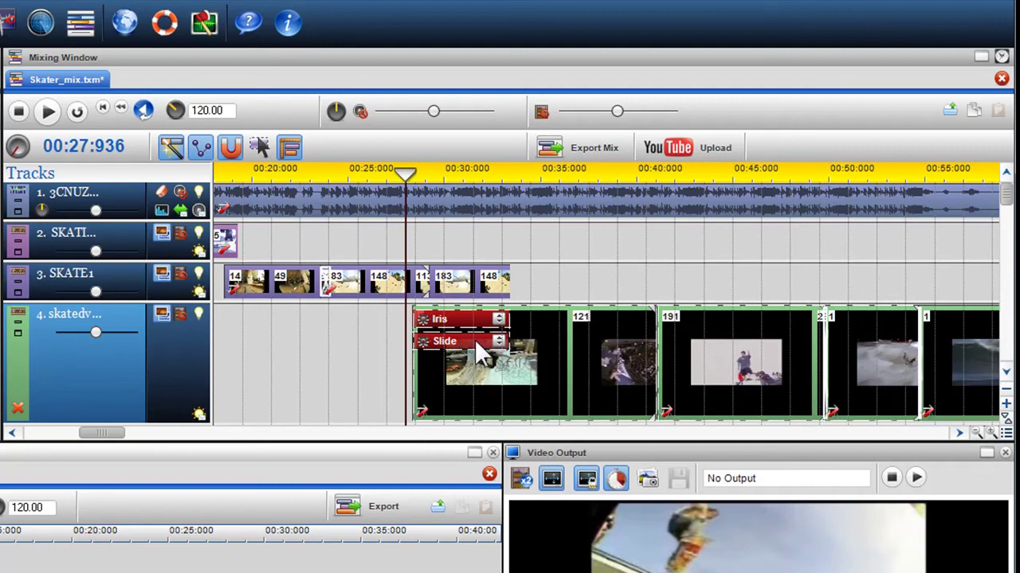
right_click(479, 343)
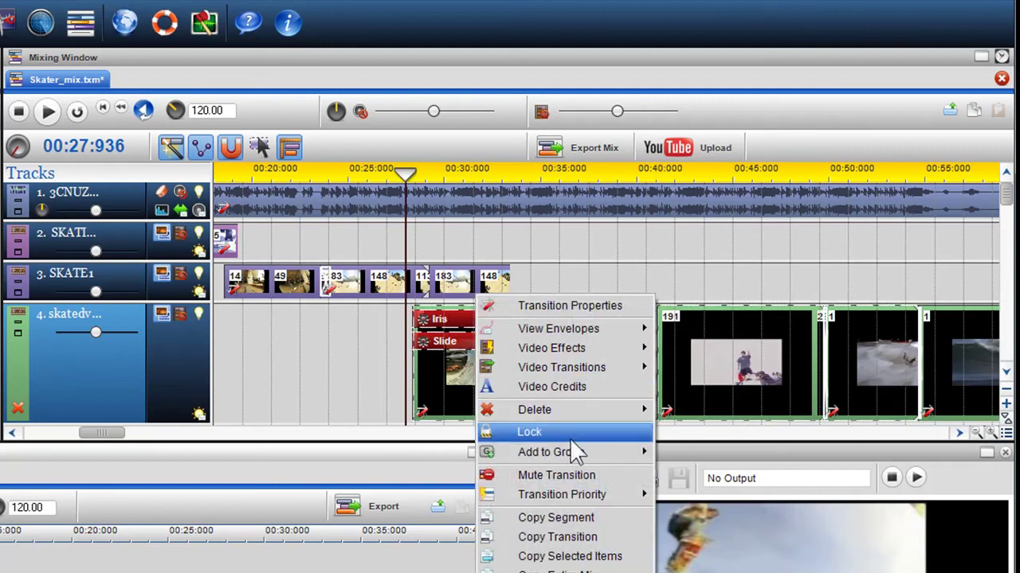
mouse_move(580, 450)
left_click(708, 452)
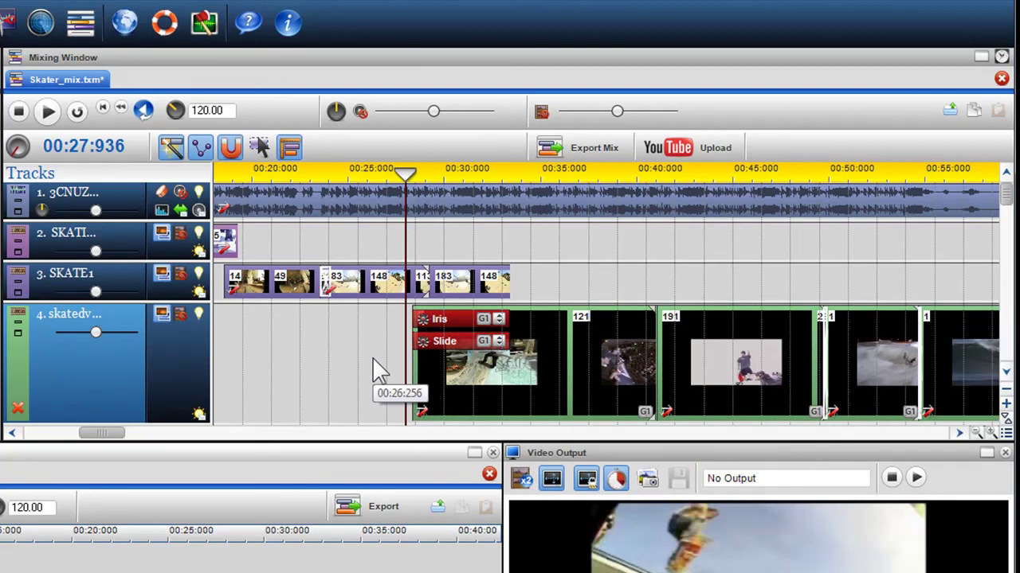
- Copy track 4's Slide transition onto SKATE1, track 3's first clip, and select the pasted copy
right_click(462, 356)
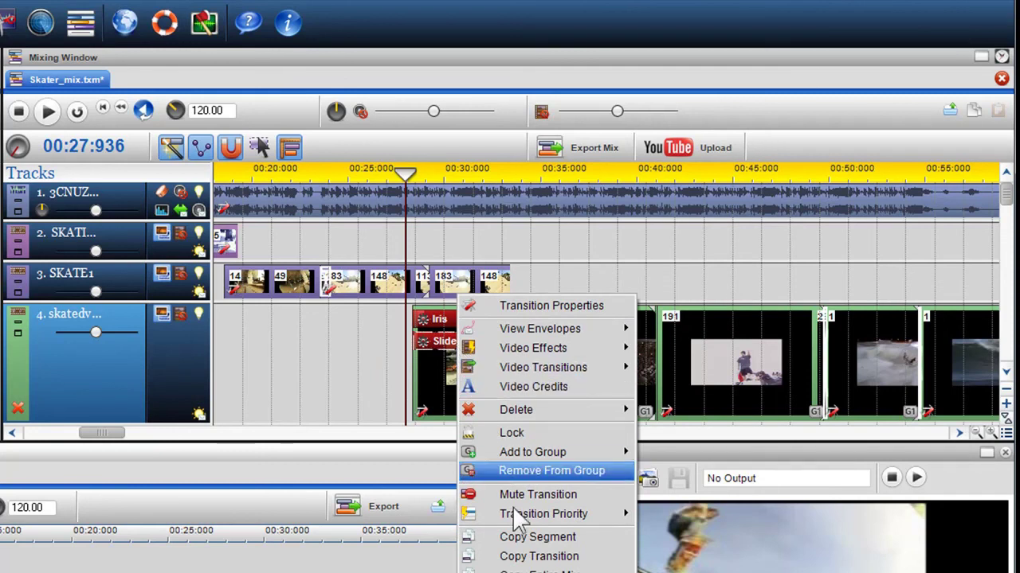
left_click(515, 558)
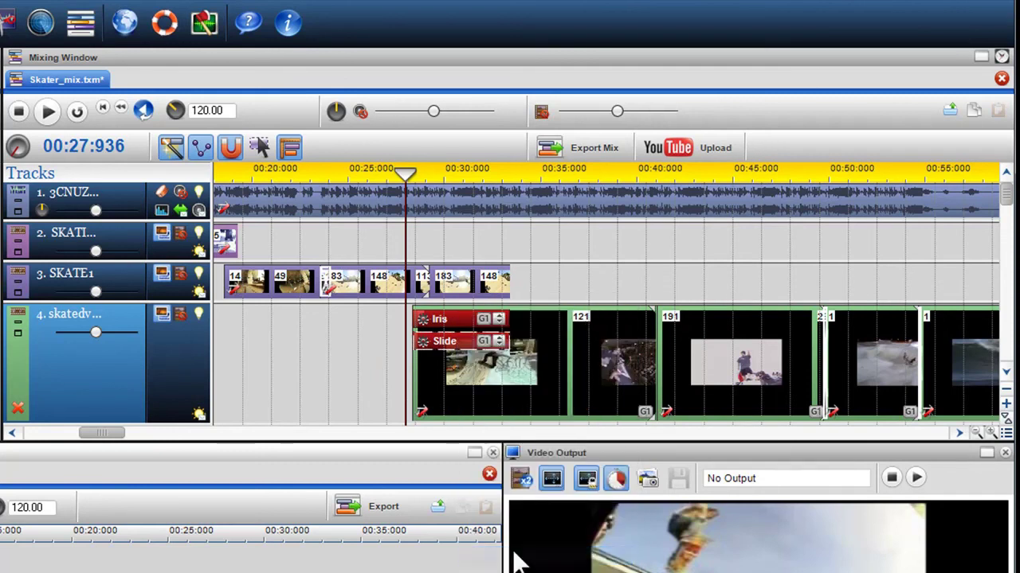
right_click(231, 287)
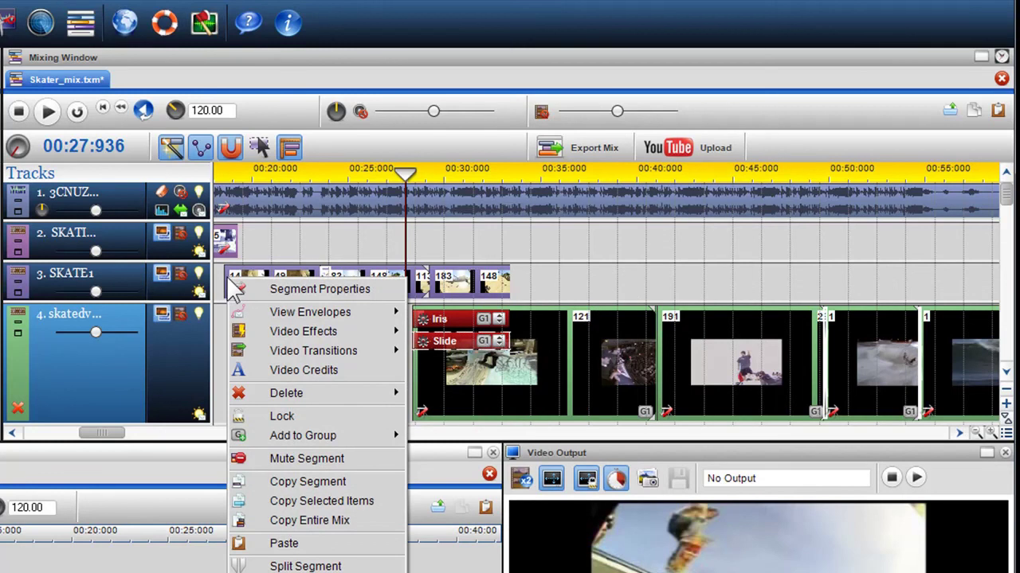
left_click(248, 543)
left_click(257, 288)
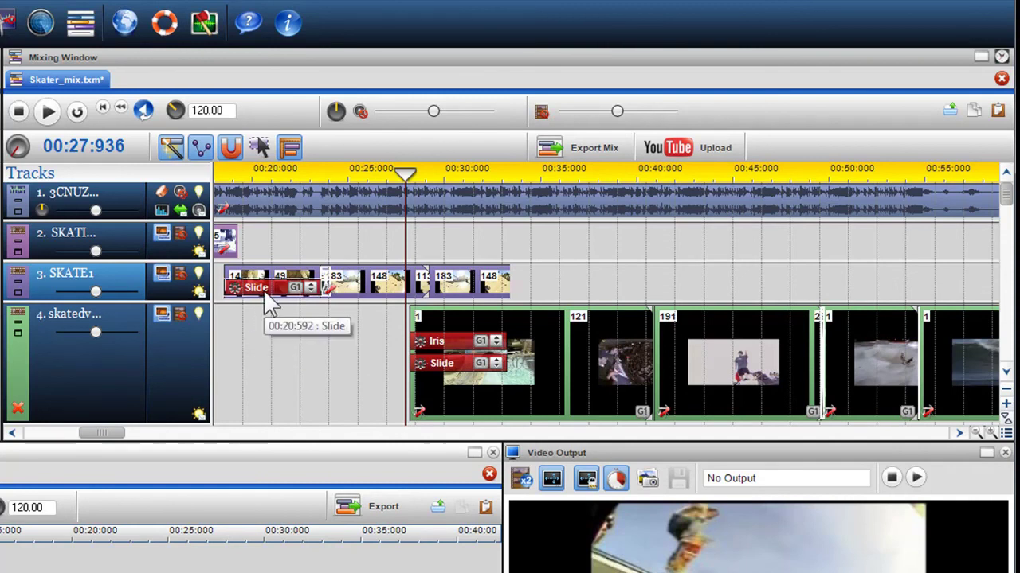
- Toggle Mute Transition on and back off for SKATE1's Slide, then reopen its menu toward Delete
right_click(271, 301)
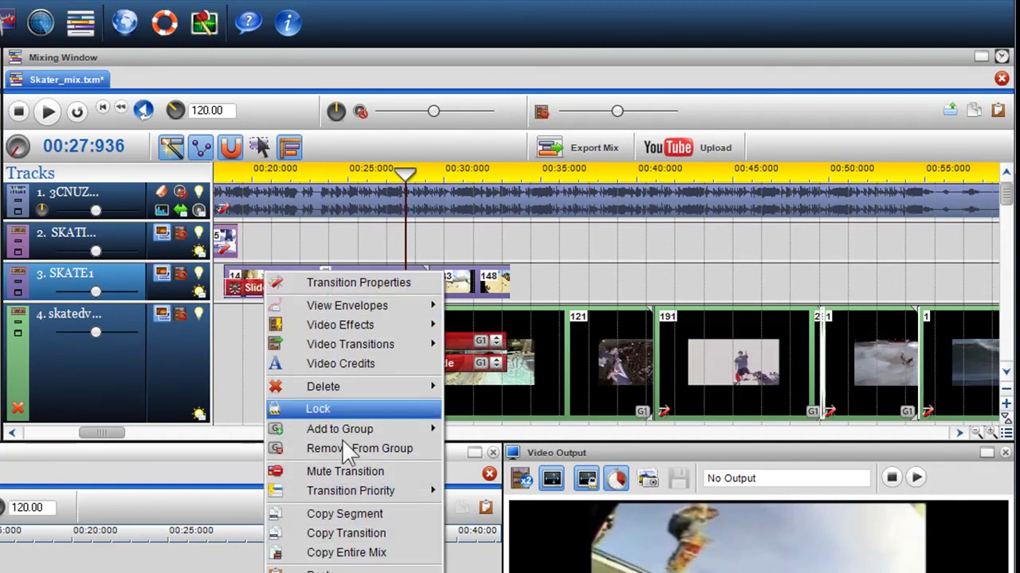
left_click(348, 474)
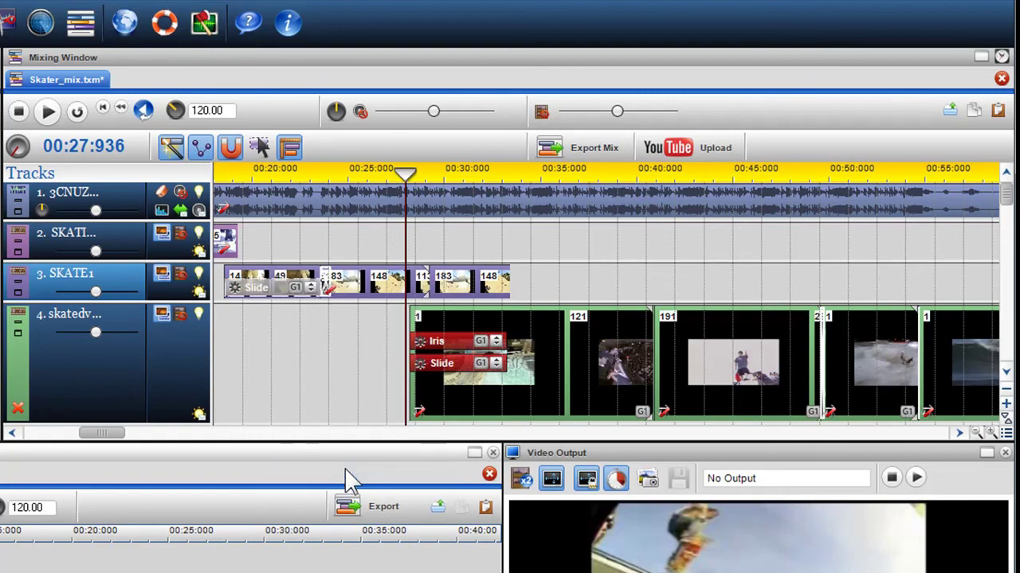
right_click(256, 290)
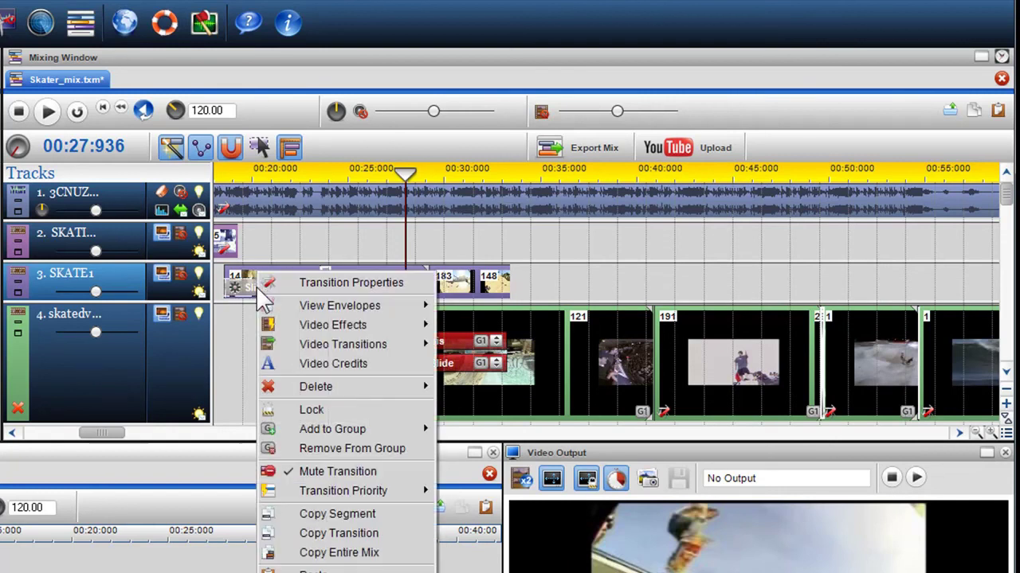
left_click(313, 471)
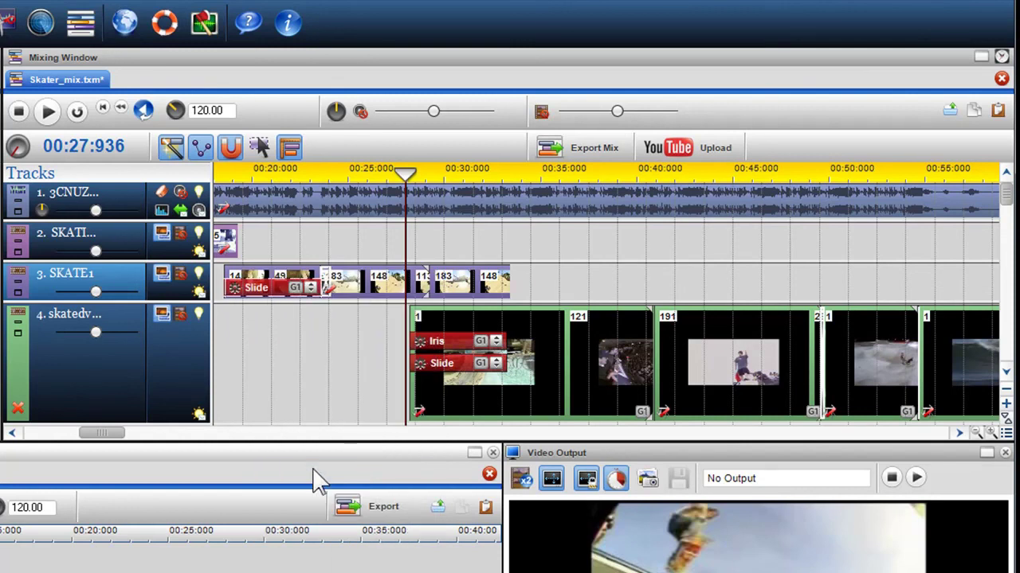
right_click(247, 290)
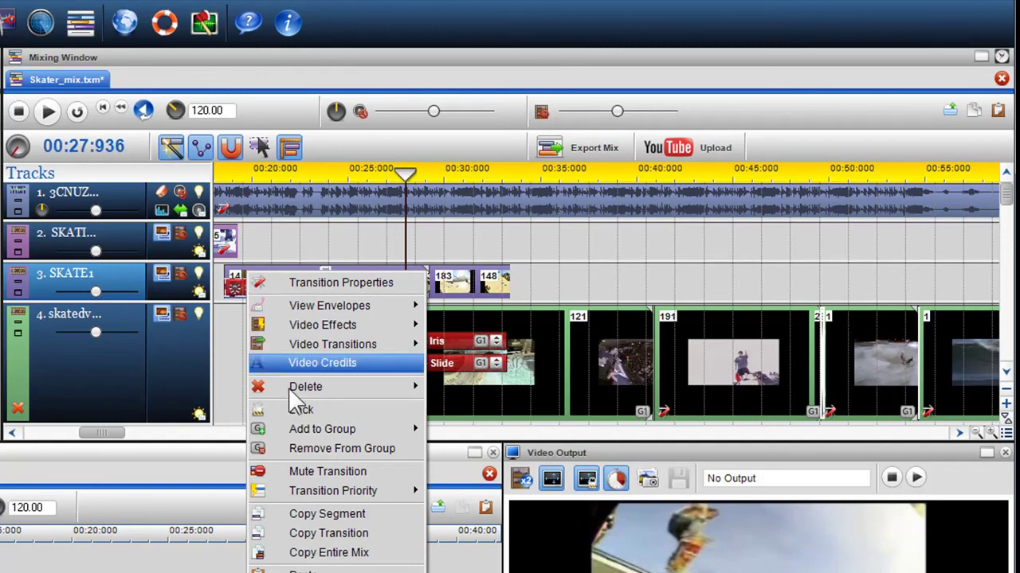
mouse_move(291, 389)
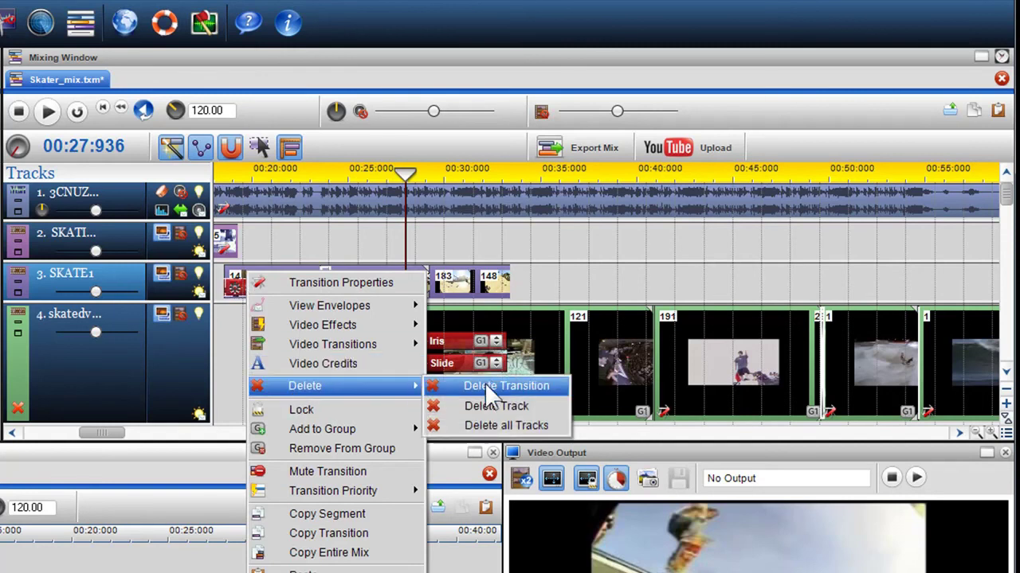